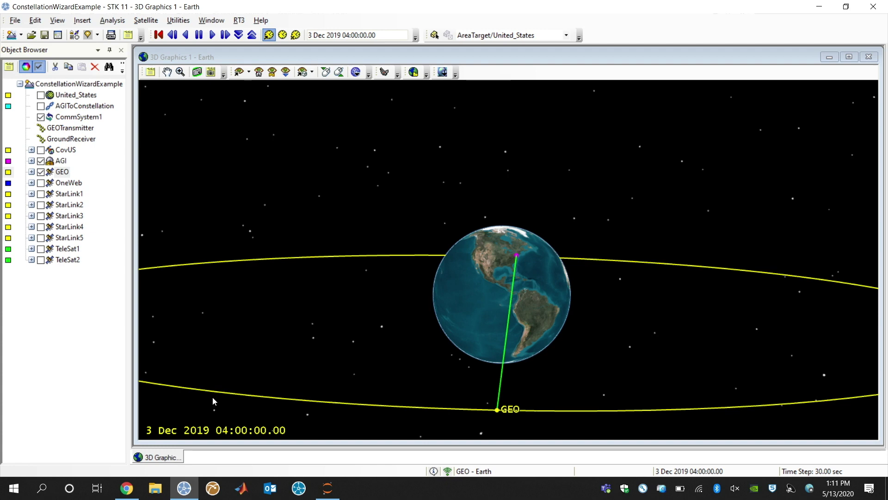
Step: Run the ConstellationWizardUI notebook cell and move the Constellation Wizard window beside the code
{"action": "left_click", "coordinate": [126, 490]}
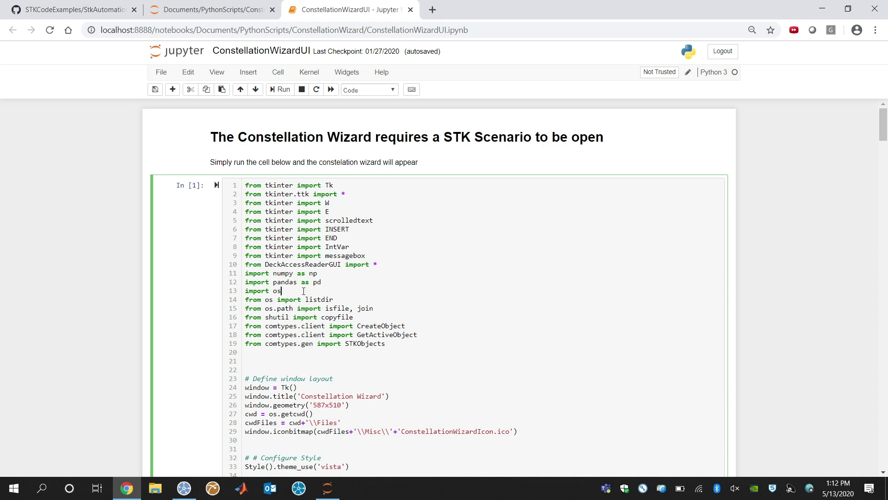
{"action": "key", "text": "shift+Return"}
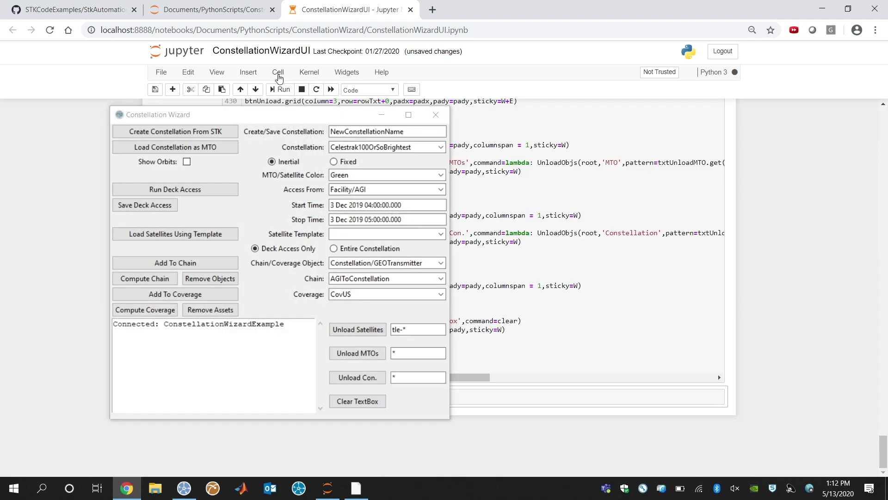
{"action": "left_click_drag", "start_coordinate": [281, 116], "coordinate": [624, 111]}
{"action": "left_click", "coordinate": [822, 9]}
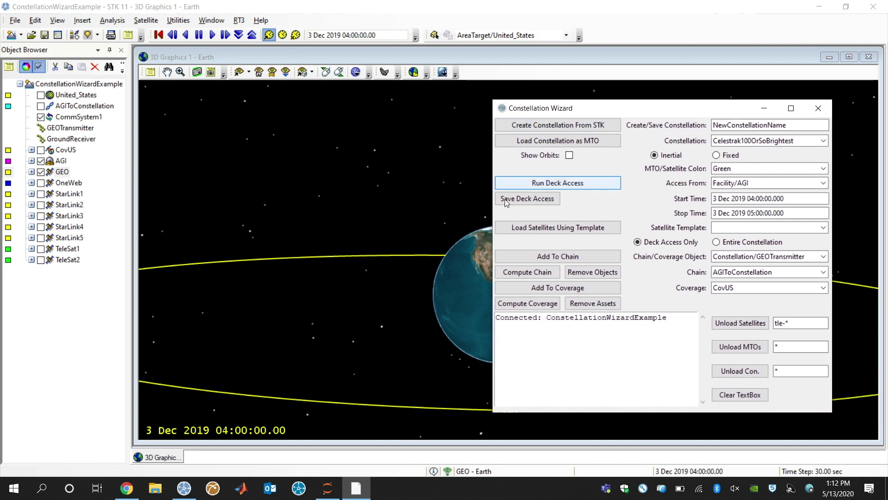
Step: Pick SpaceX from the wizard's Constellation list and load it as an MTO
{"action": "left_click", "coordinate": [743, 141]}
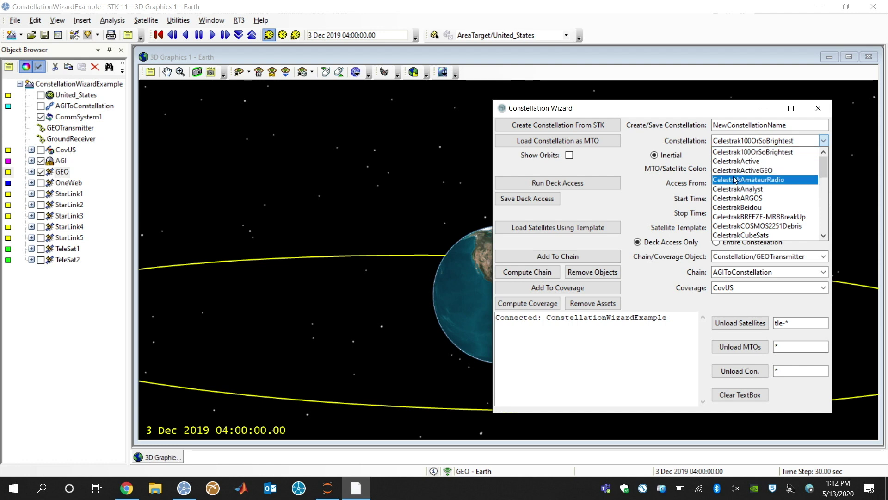
{"action": "scroll", "coordinate": [737, 198], "scroll_direction": "down", "scroll_amount": 1}
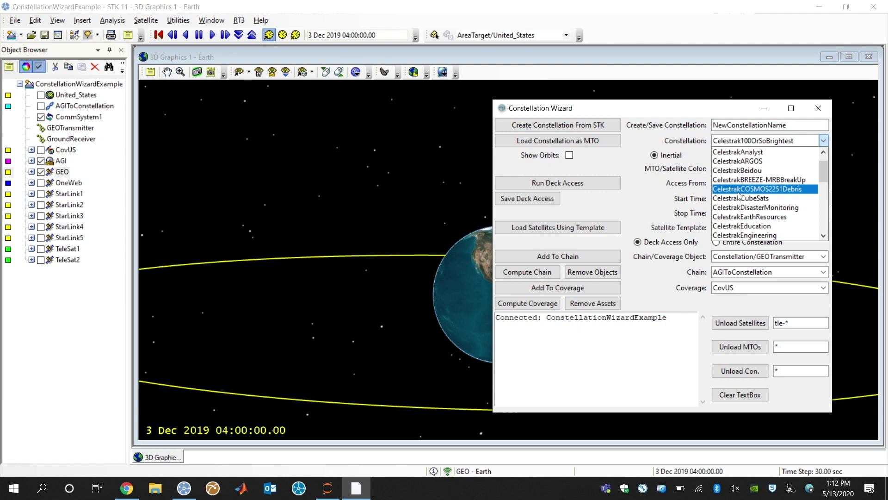
{"action": "scroll", "coordinate": [738, 194], "scroll_direction": "down", "scroll_amount": 7}
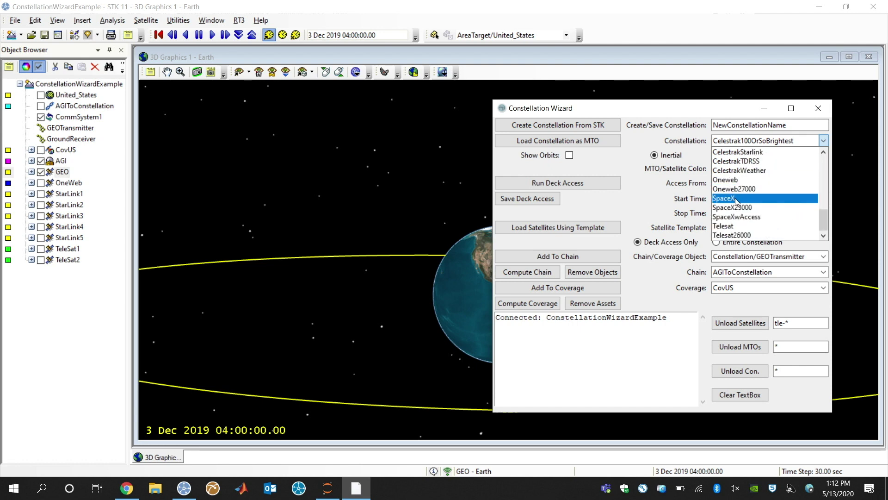
{"action": "left_click", "coordinate": [736, 200]}
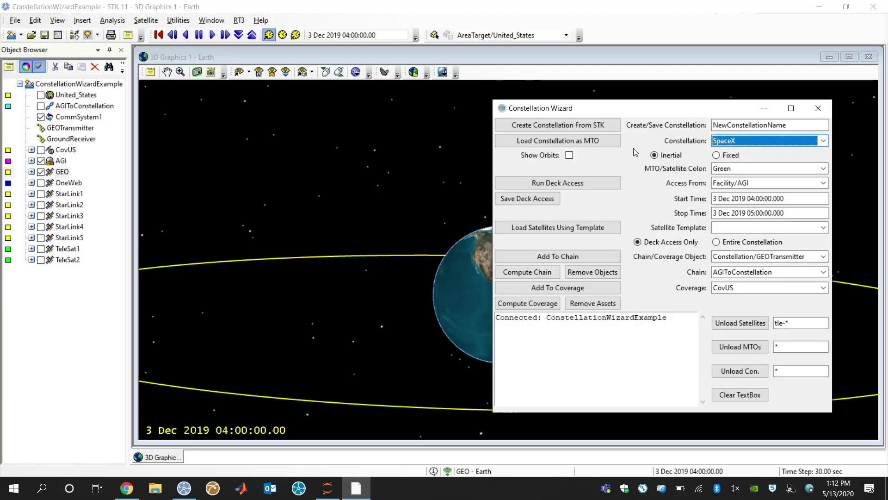
{"action": "left_click", "coordinate": [609, 141]}
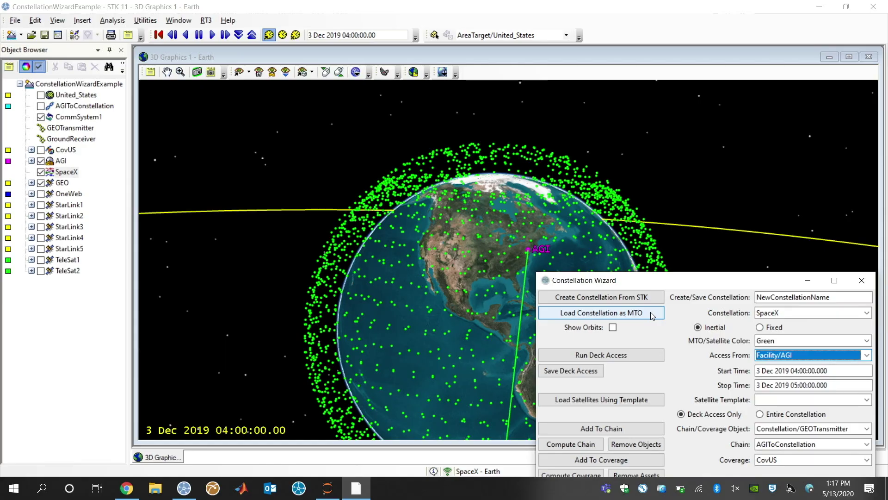
Step: Animate the green SpaceX satellites briefly, then reset to 3 Dec 2019 04:00:00
{"action": "left_click_drag", "start_coordinate": [664, 281], "coordinate": [735, 186]}
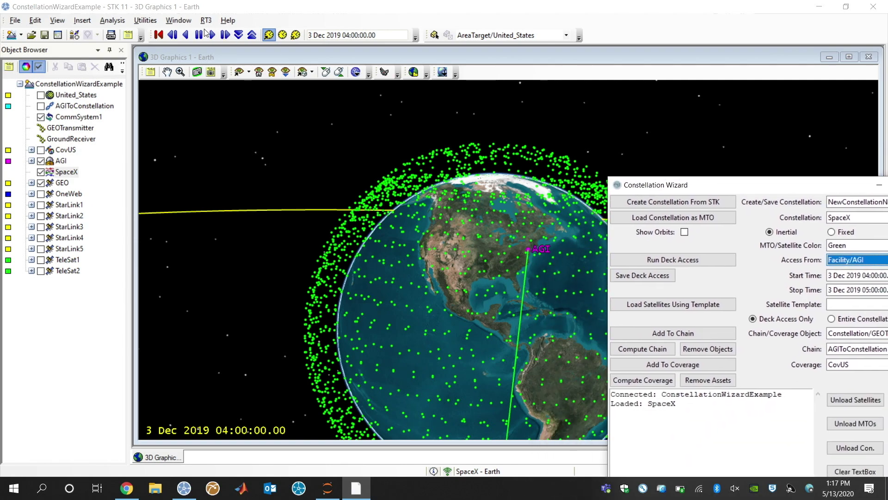
{"action": "left_click", "coordinate": [212, 35]}
{"action": "left_click_drag", "start_coordinate": [472, 254], "coordinate": [490, 250]}
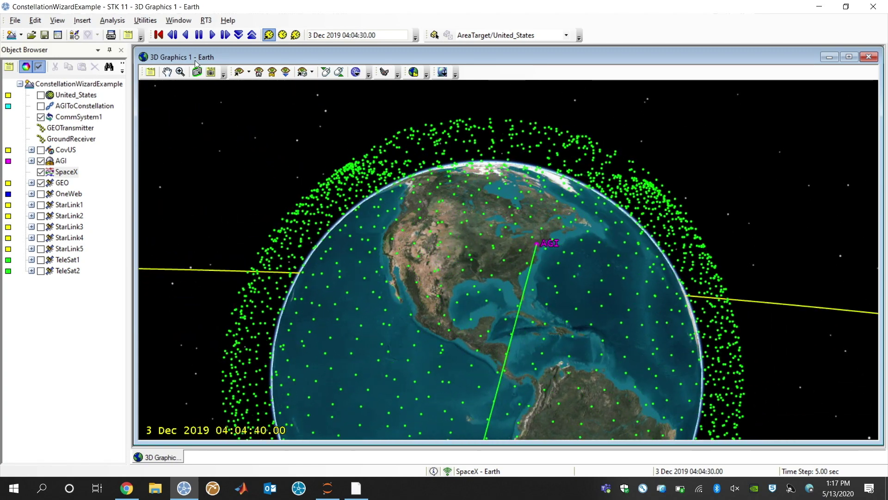
{"action": "left_click", "coordinate": [159, 35]}
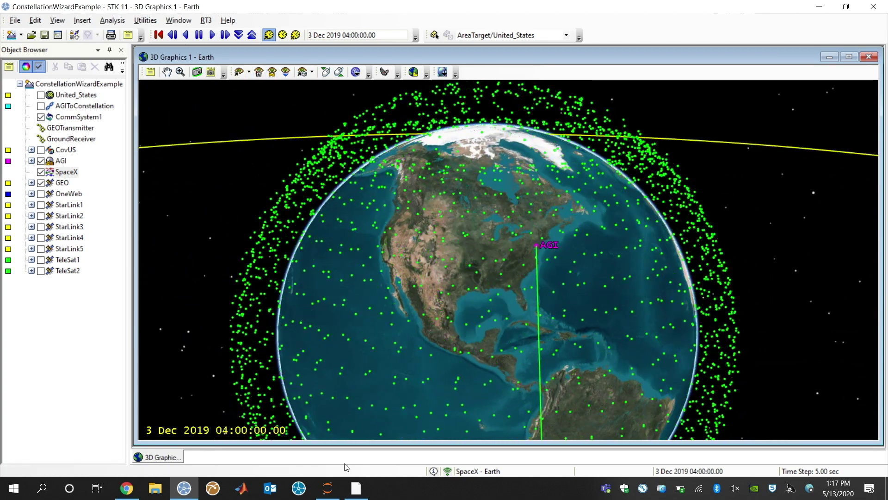
{"action": "left_click", "coordinate": [356, 487]}
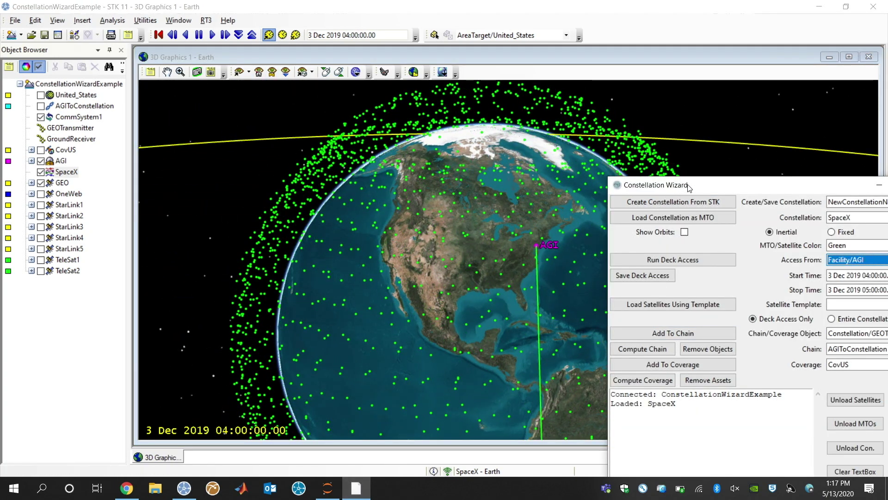
{"action": "left_click_drag", "start_coordinate": [689, 187], "coordinate": [567, 135]}
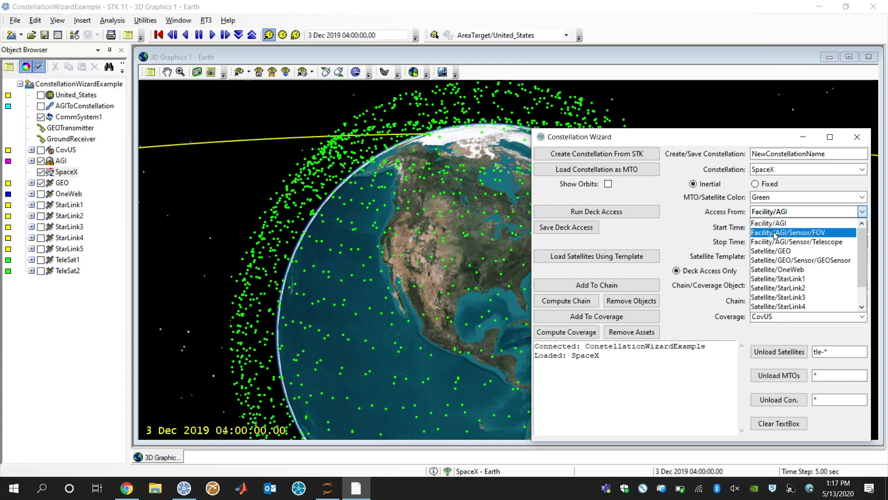
Step: Set stop-time hour to 4 and run deck access from Facility/AGI/Sensor/FOV, finding 73 satellites
{"action": "left_click", "coordinate": [807, 232]}
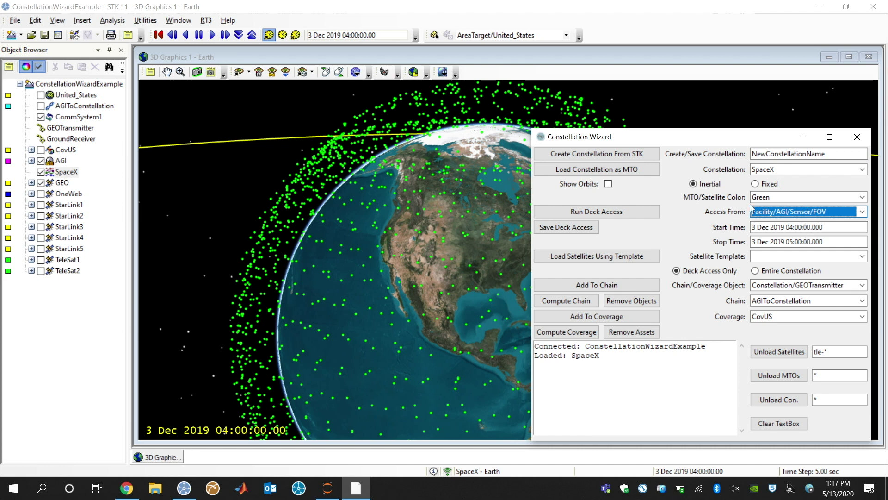
{"action": "left_click", "coordinate": [794, 242]}
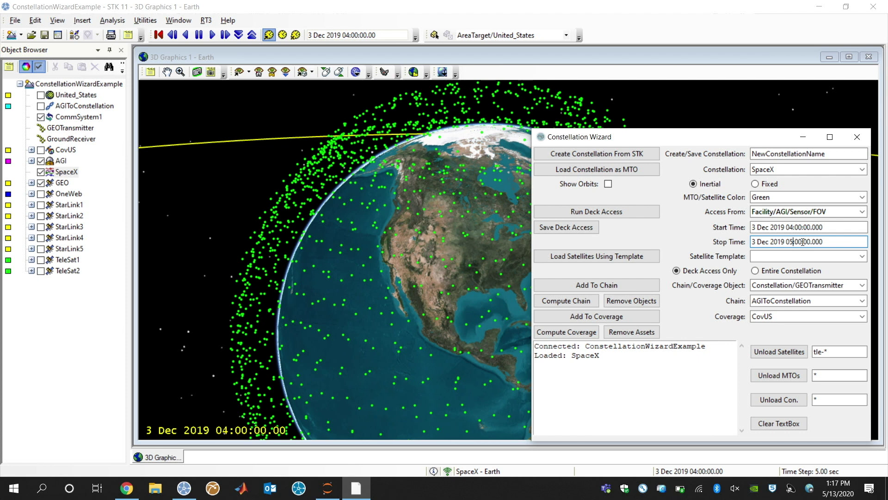
{"action": "key", "text": "BackSpace"}
{"action": "type", "text": "4"}
{"action": "left_click", "coordinate": [603, 212]}
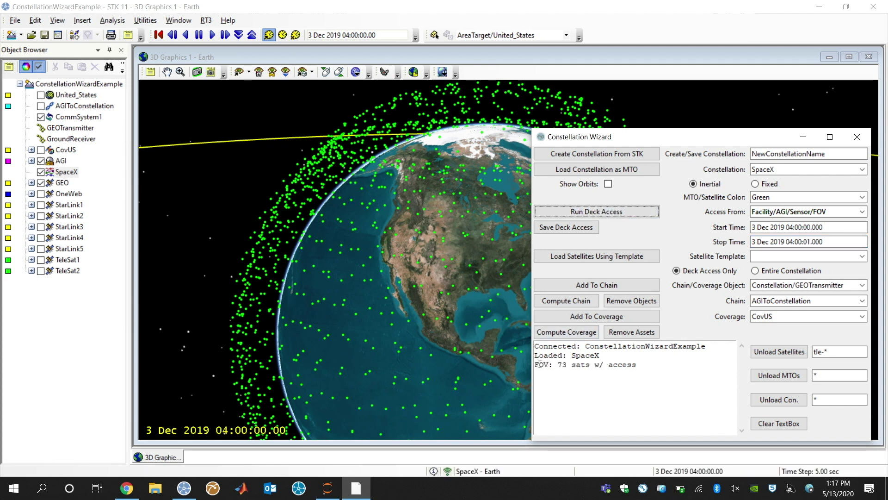
{"action": "left_click_drag", "start_coordinate": [536, 364], "coordinate": [657, 366]}
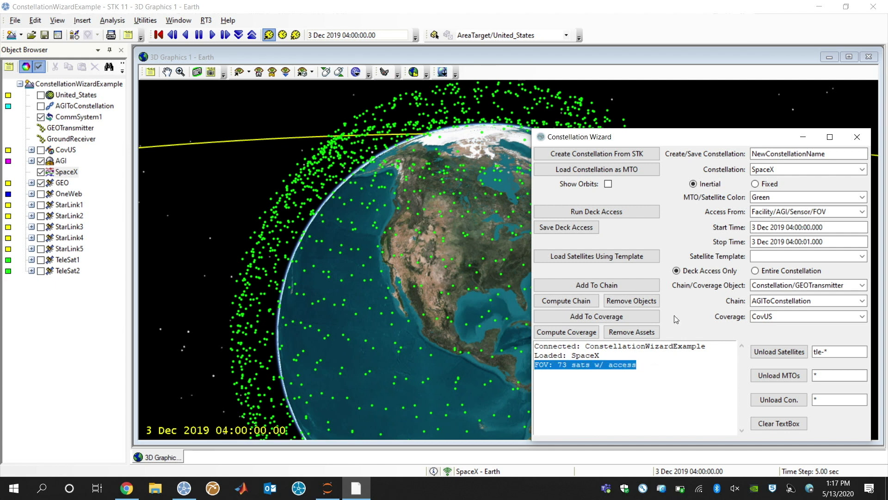
Step: Name the constellation SpaceWithAccess and save the accessible satellites, confirming the overwrite prompt
{"action": "left_click_drag", "start_coordinate": [698, 141], "coordinate": [623, 134]}
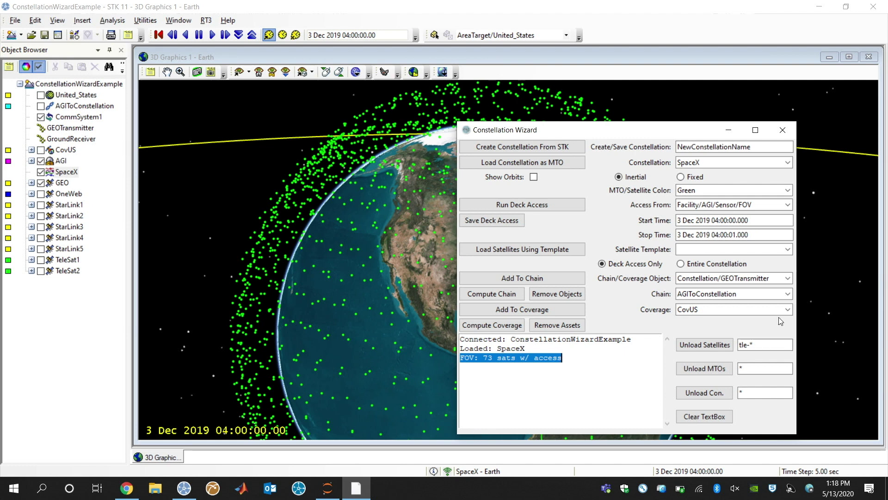
{"action": "double_click", "coordinate": [766, 147]}
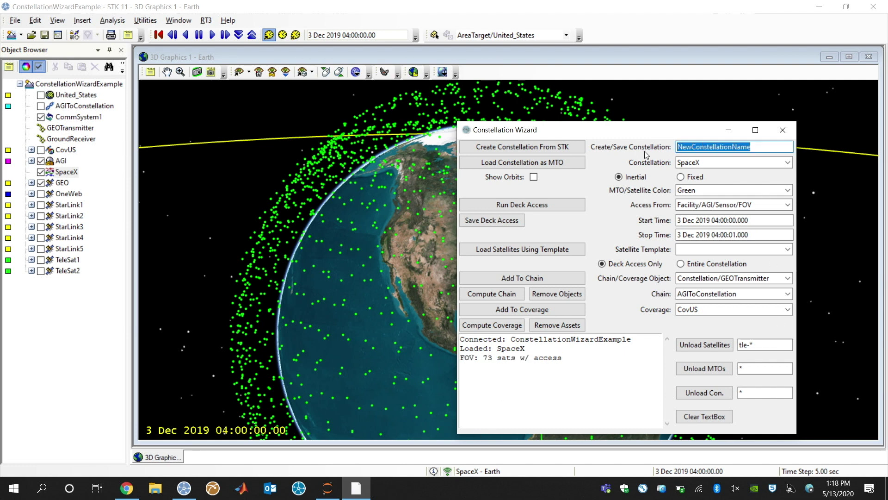
{"action": "type", "text": "Spa"}
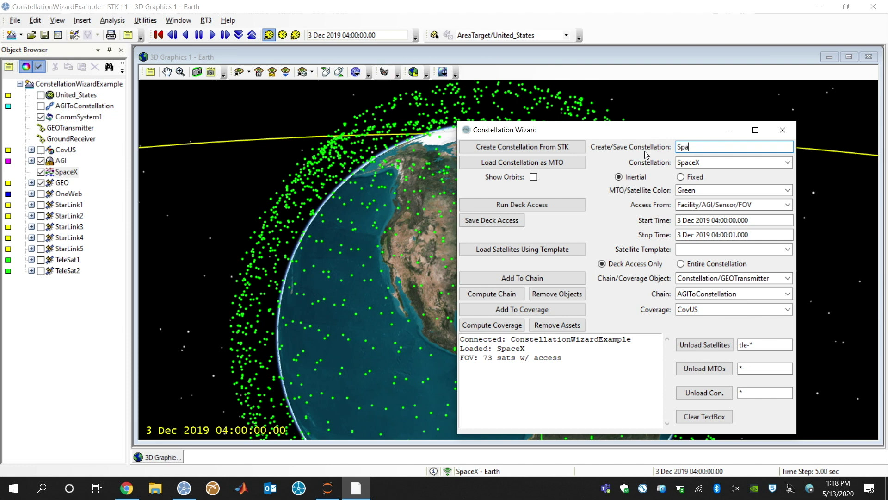
{"action": "type", "text": "ceWithAccess"}
{"action": "left_click", "coordinate": [510, 223]}
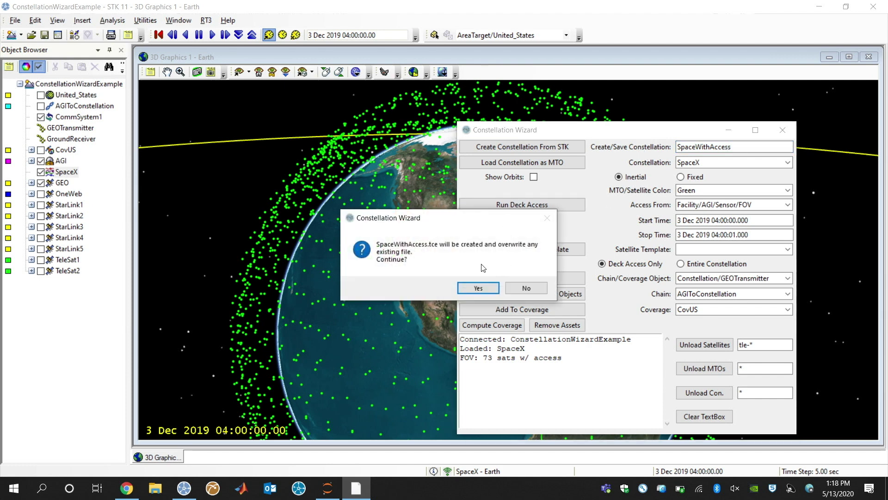
{"action": "left_click", "coordinate": [478, 287]}
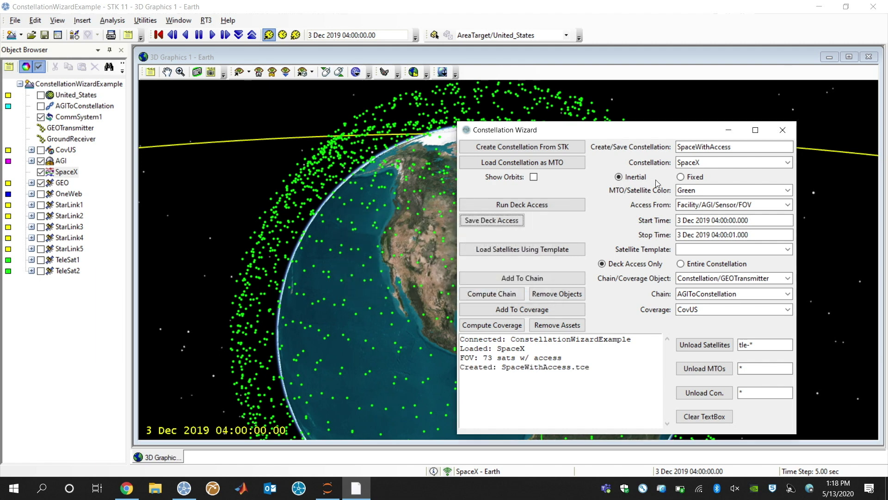
{"action": "left_click", "coordinate": [694, 163]}
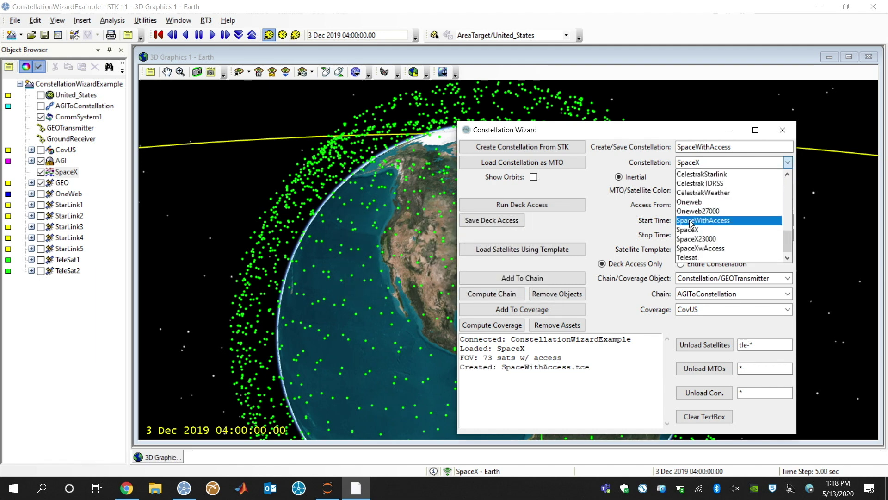
Step: Load SpaceWithAccess as a magenta MTO and hide the full SpaceX constellation
{"action": "left_click", "coordinate": [737, 221]}
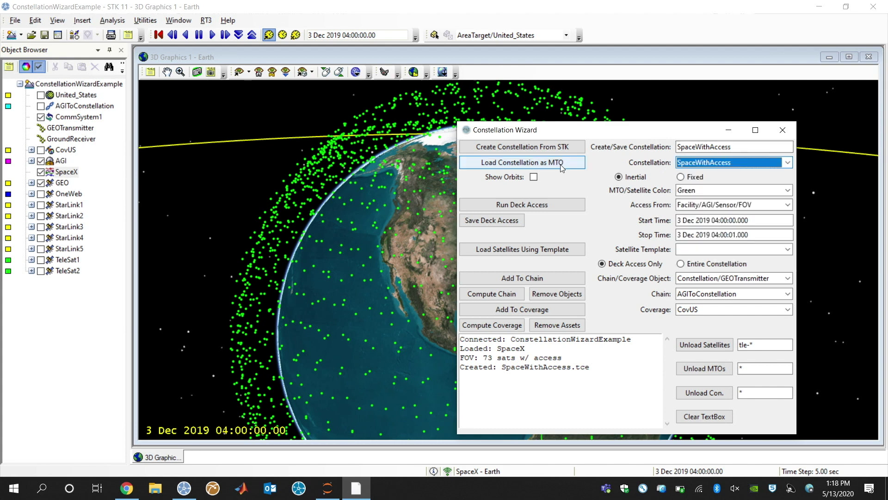
{"action": "left_click", "coordinate": [688, 191]}
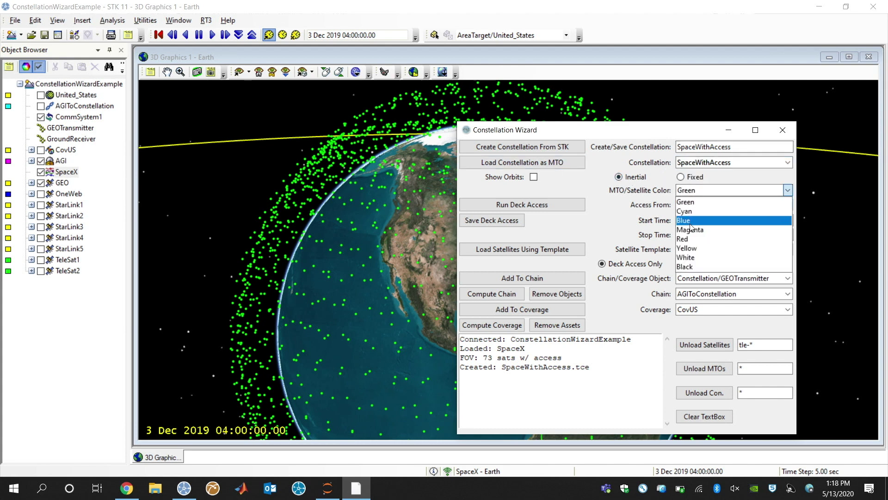
{"action": "left_click", "coordinate": [690, 229]}
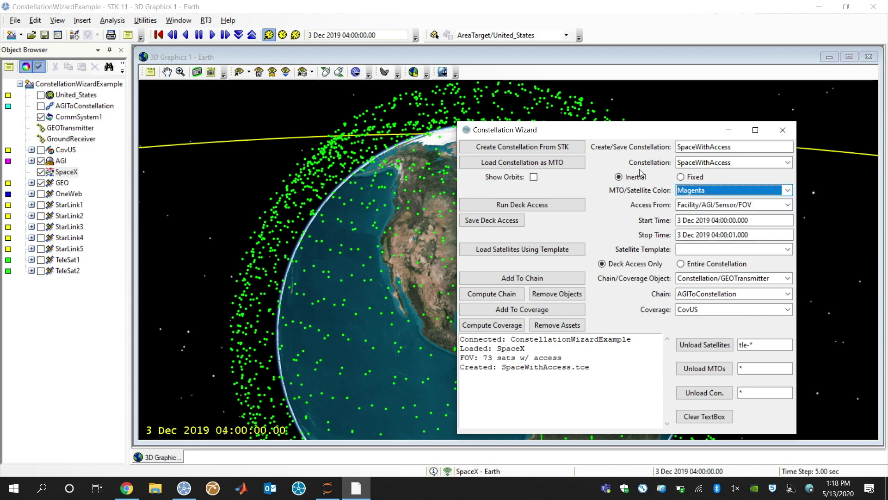
{"action": "left_click", "coordinate": [565, 165]}
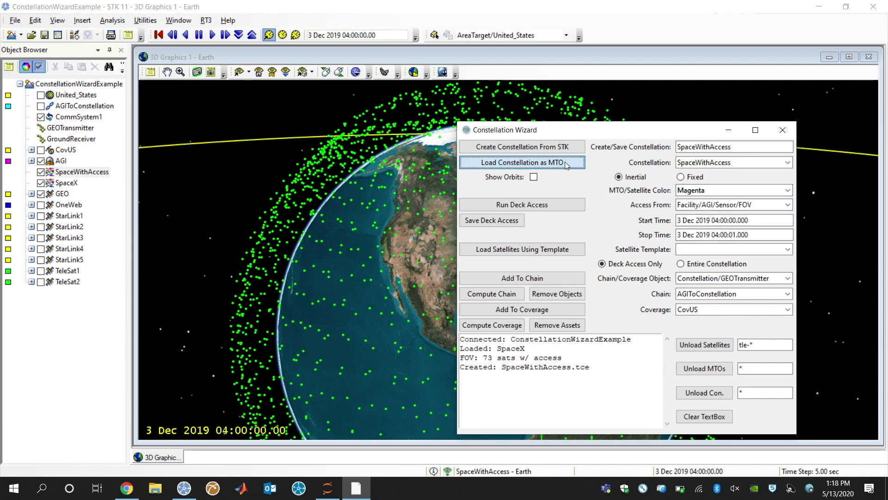
{"action": "left_click", "coordinate": [40, 182]}
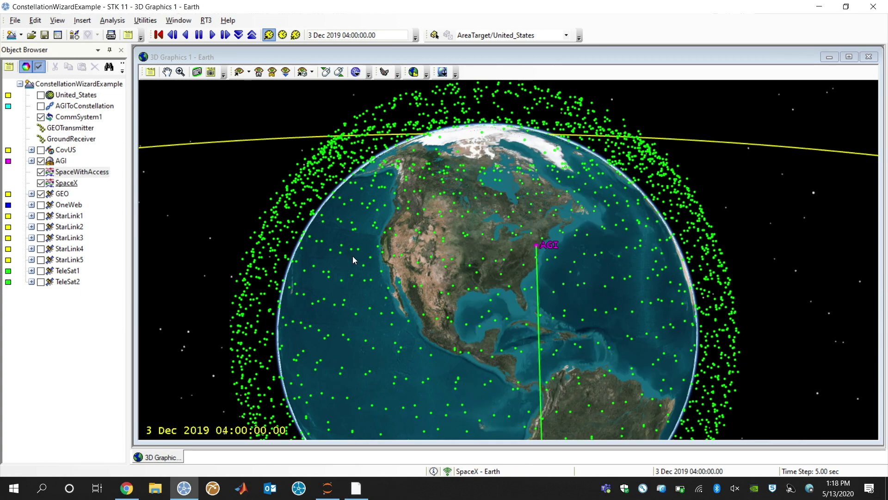
{"action": "left_click_drag", "start_coordinate": [482, 272], "coordinate": [672, 294]}
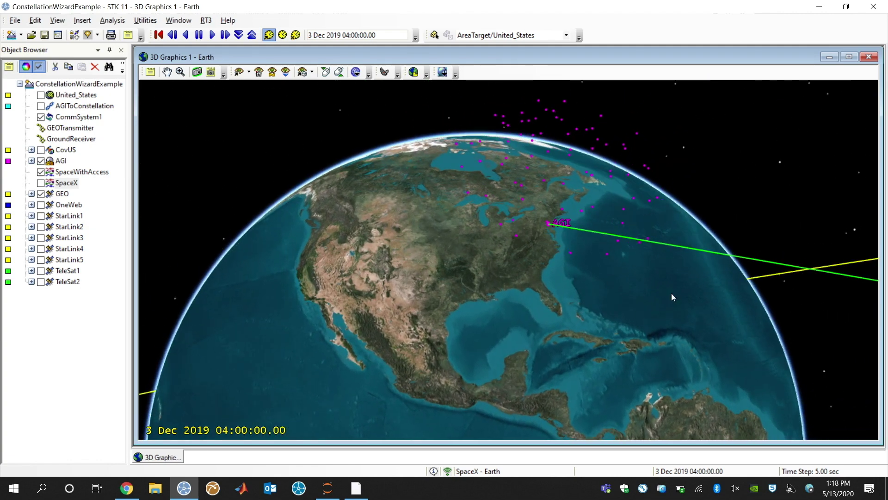
Step: Bring the Constellation Wizard forward, then return to the ConstellationWizardUI notebook in Chrome
{"action": "left_click", "coordinate": [355, 488]}
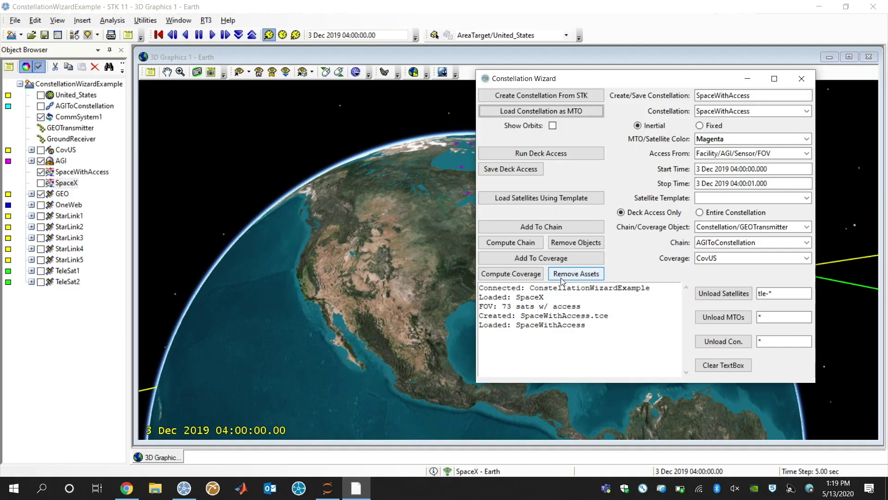
{"action": "left_click", "coordinate": [126, 488]}
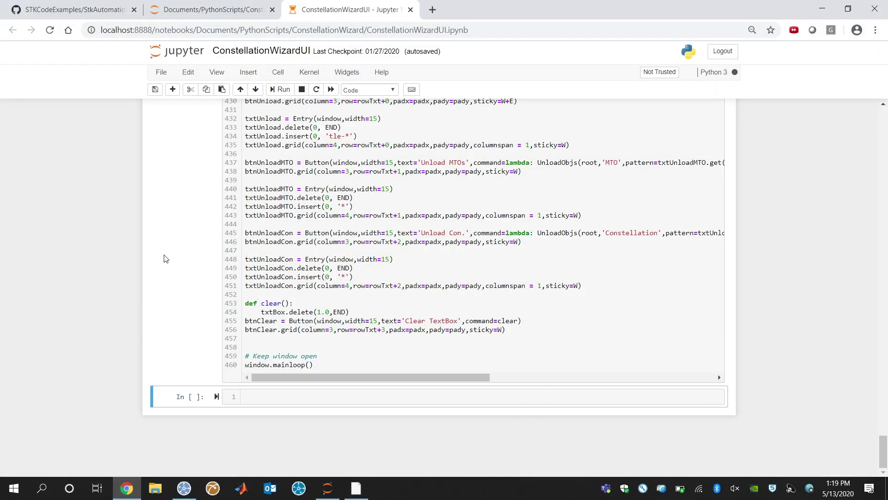
Step: Open the Python samples folder of STKCodeExamples/StkAutomation on GitHub
{"action": "left_click", "coordinate": [237, 4]}
{"action": "left_click", "coordinate": [88, 5]}
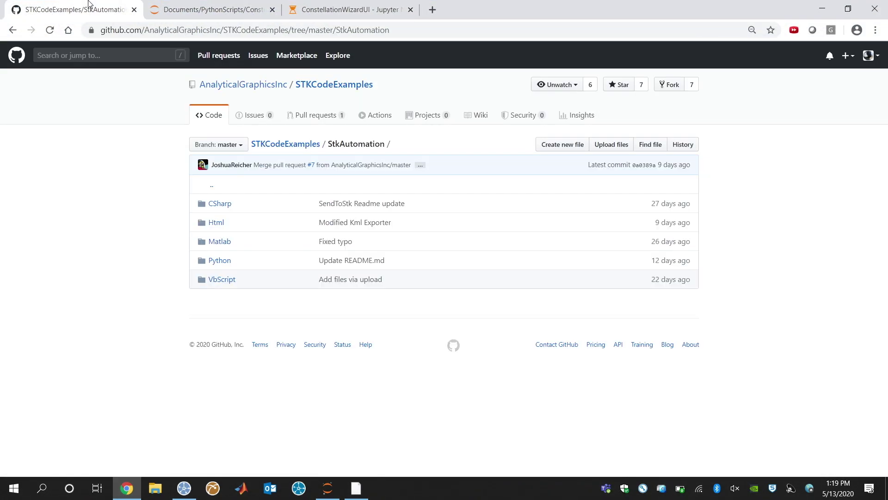
{"action": "left_click", "coordinate": [220, 262]}
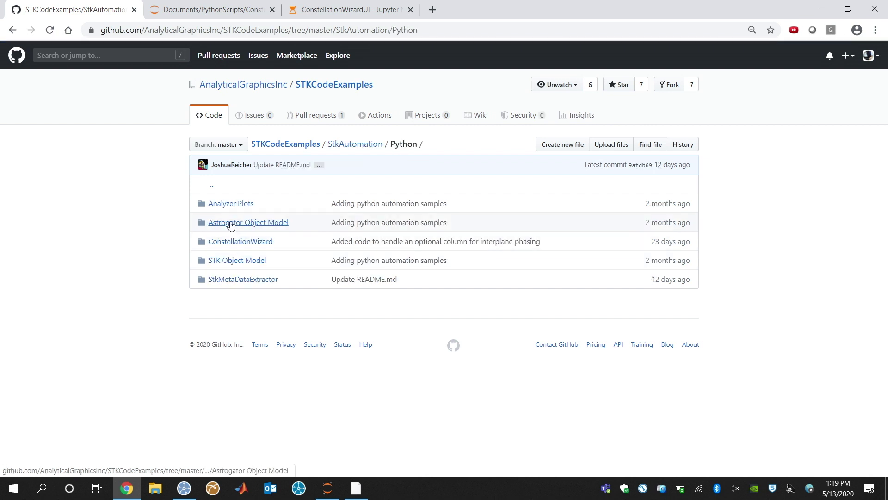